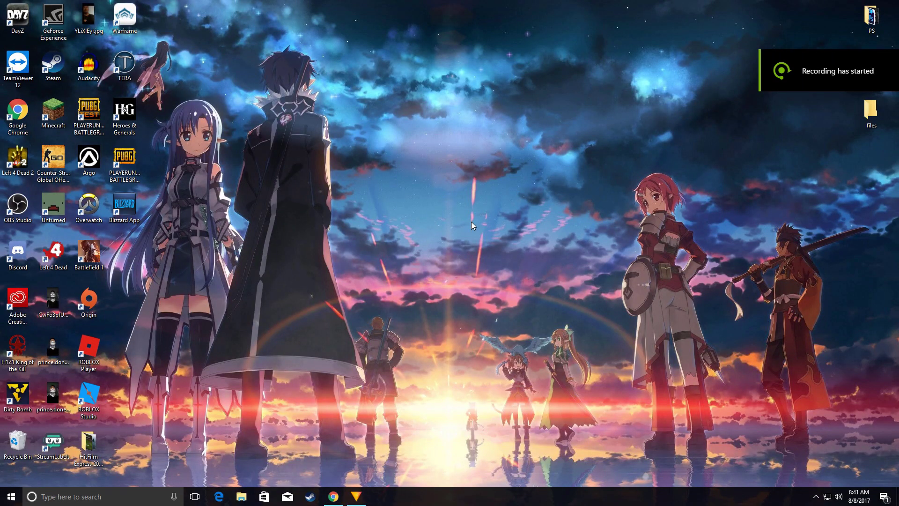
- Bring up the HitFilm project with win fps.mp4, then switch to the NCS song page
click(356, 497)
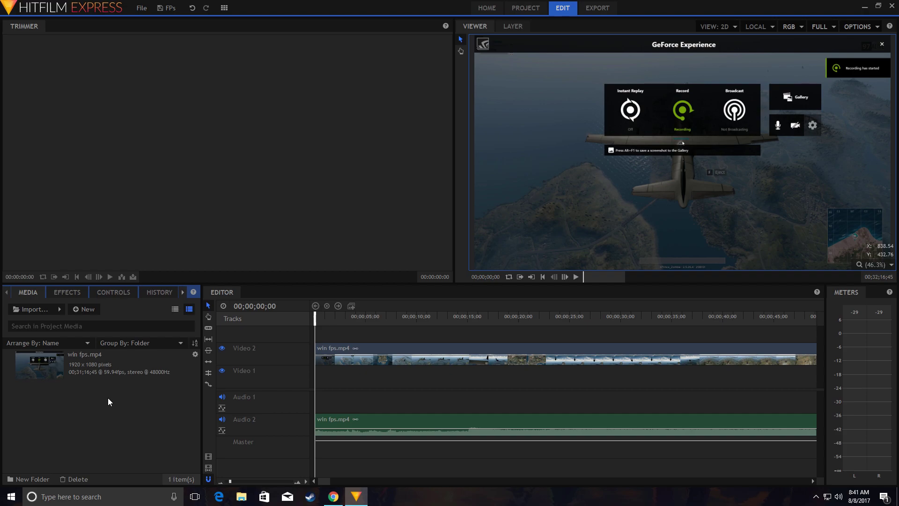
click(333, 497)
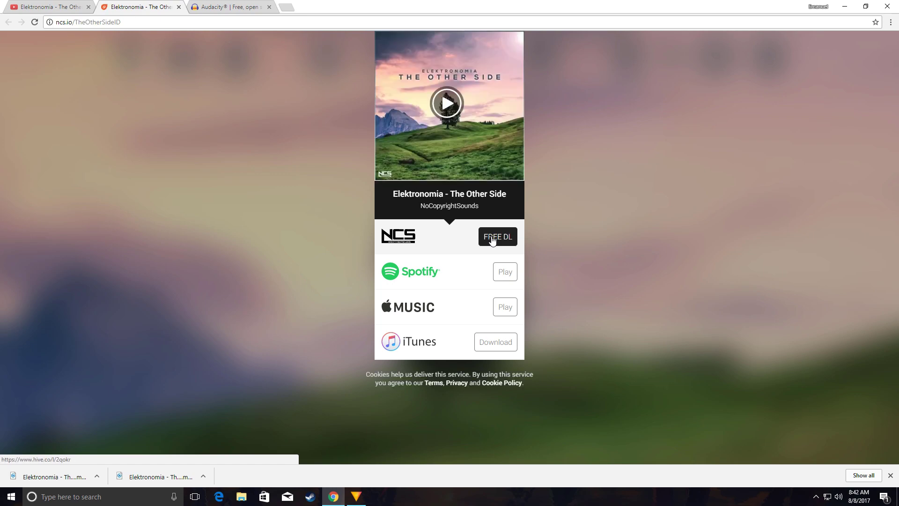
- Download 'Elektronomia - The Other Side' as an MP3 and reveal it in Downloads
click(493, 238)
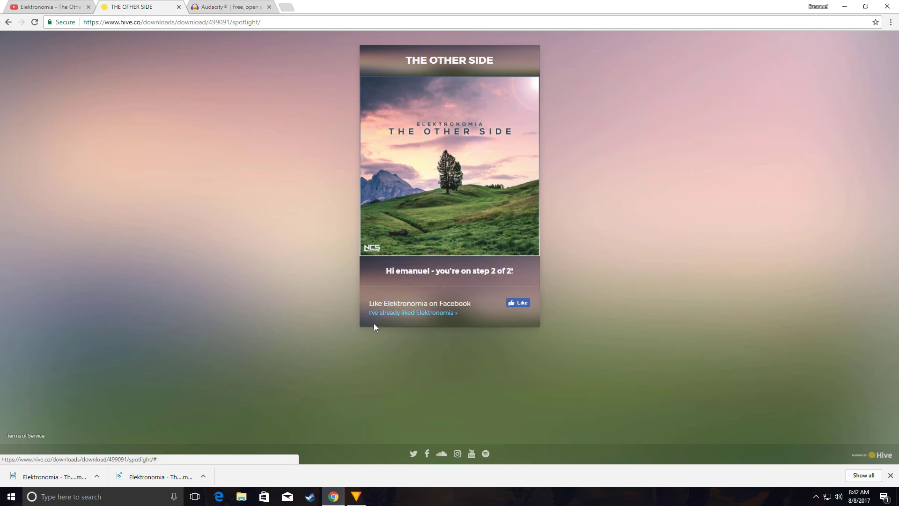
click(377, 316)
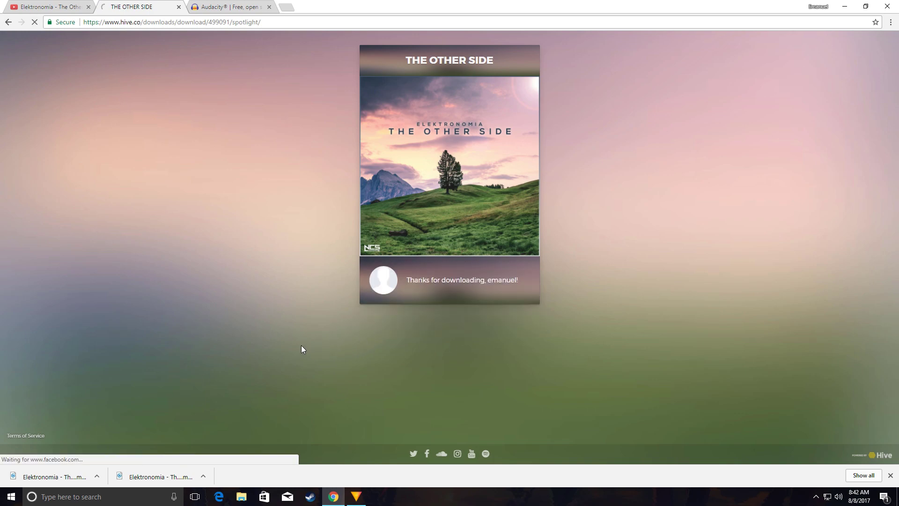
right_click(48, 478)
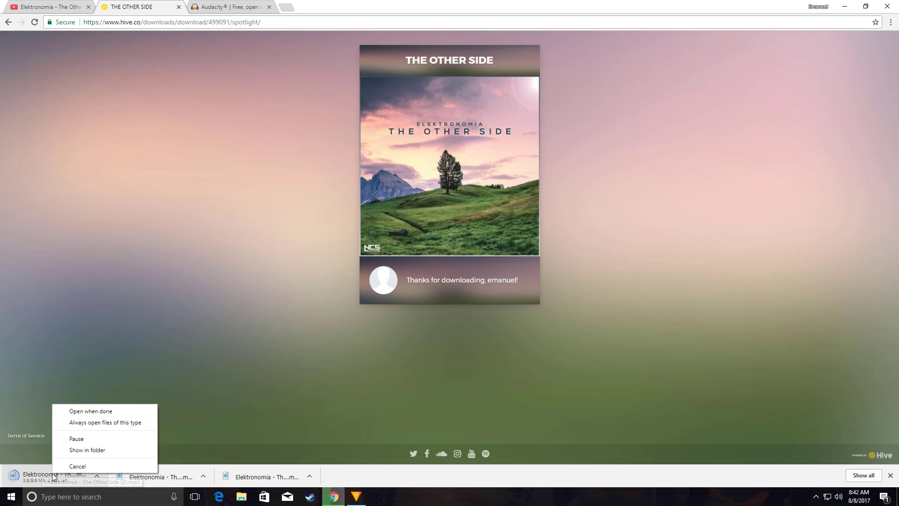
click(86, 451)
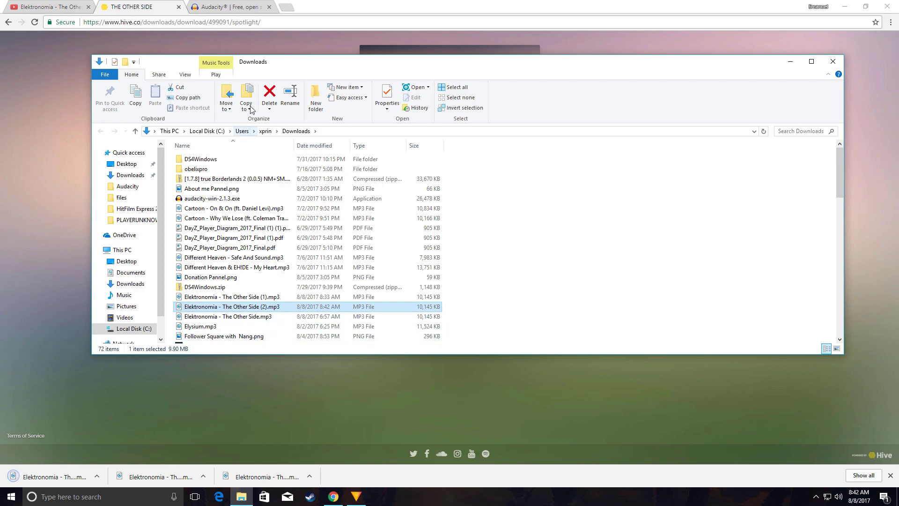
drag(271, 64, 554, 68)
- Drag 'Elektronomia - The Other Side (2).mp3' into HitFilm's Media panel, then close Explorer
click(334, 497)
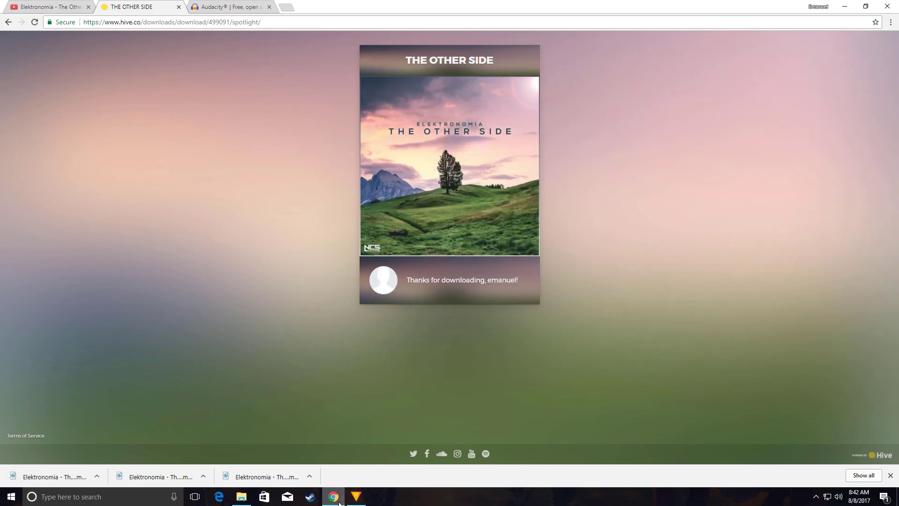
click(339, 498)
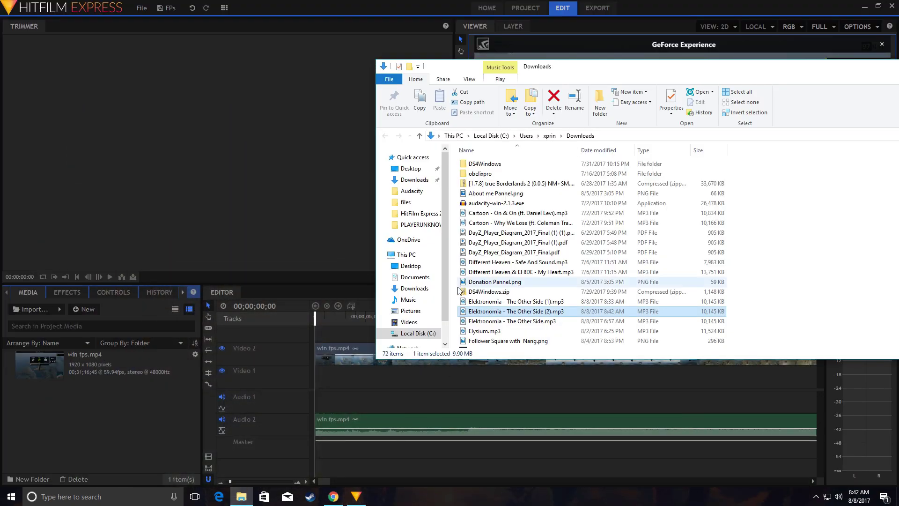
drag(485, 312, 81, 422)
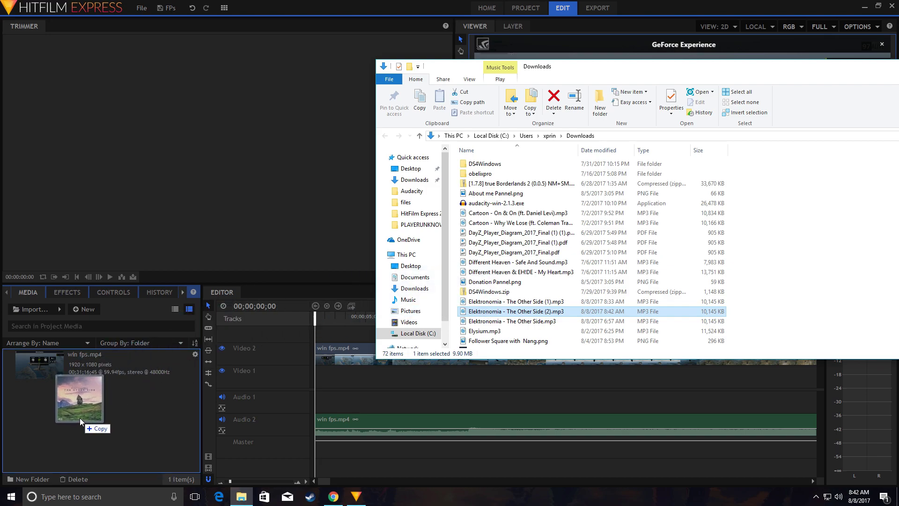
drag(81, 421, 80, 422)
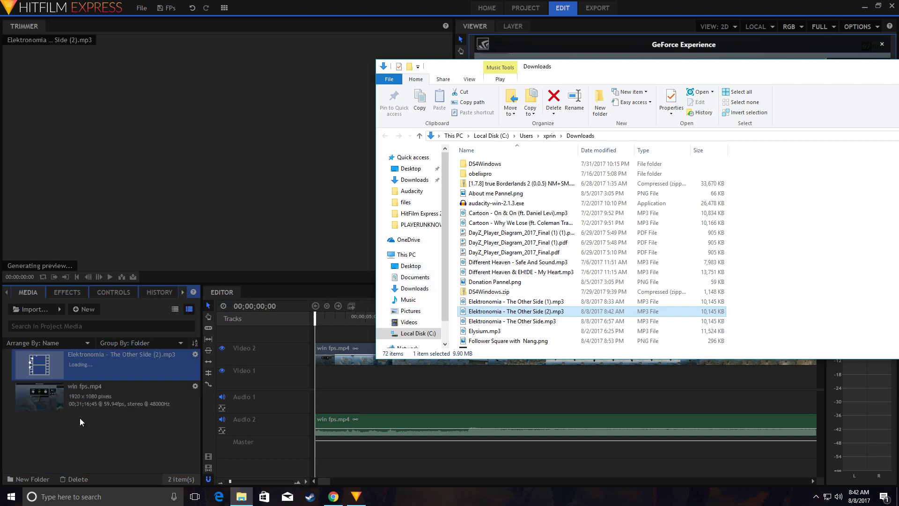
drag(591, 66, 339, 59)
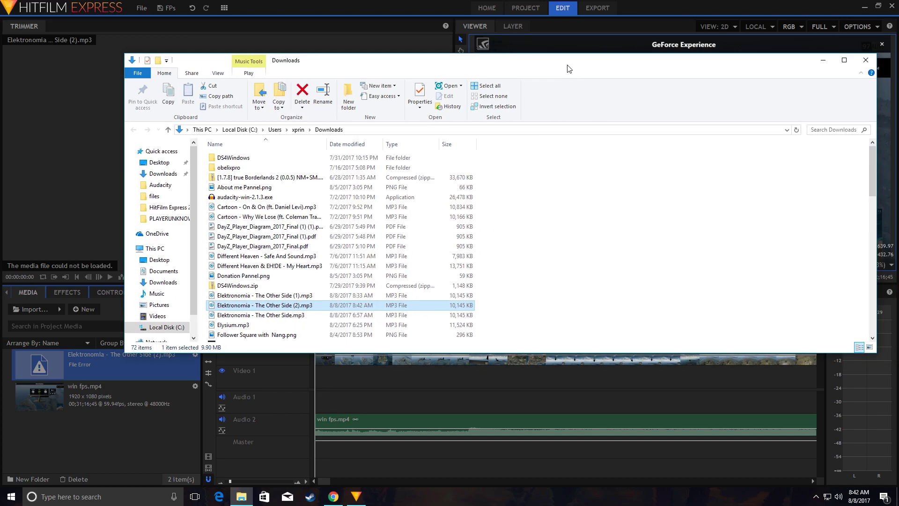
click(866, 60)
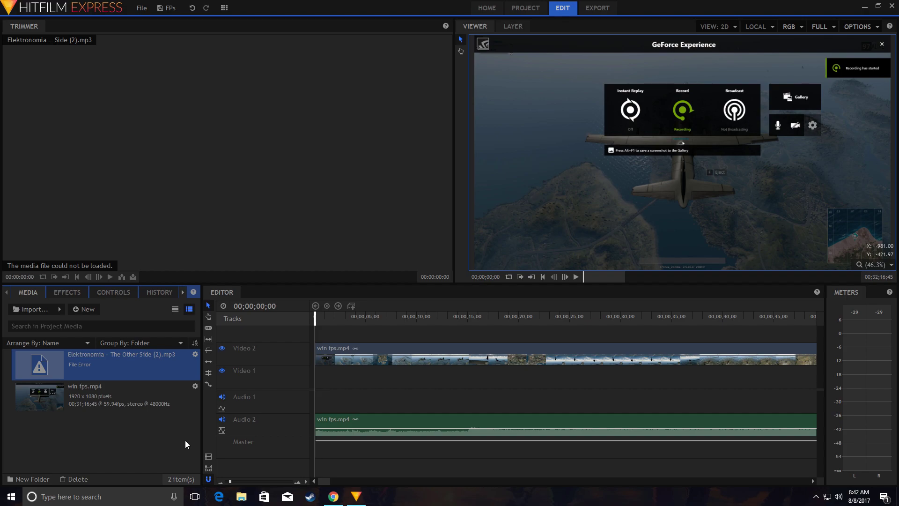
click(857, 6)
- Switch Chrome to the Audacity website tab, then minimize it to show the desktop
click(334, 497)
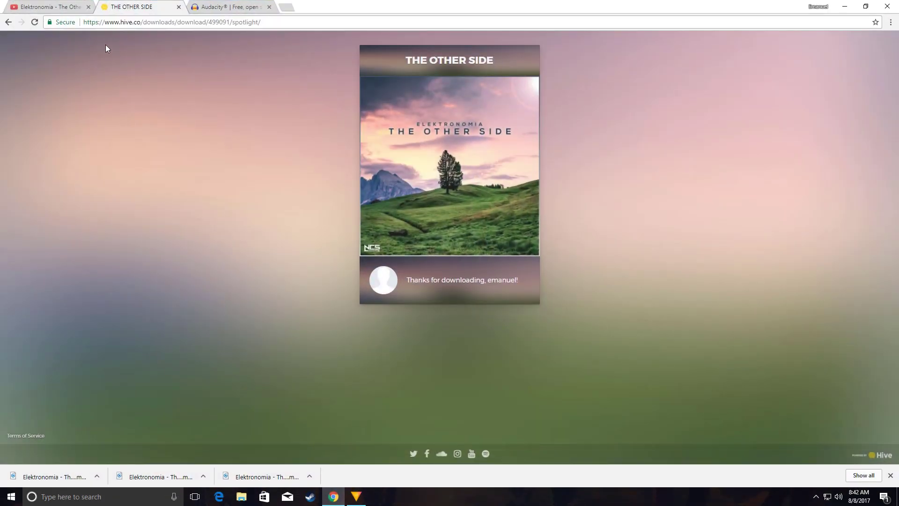
click(232, 7)
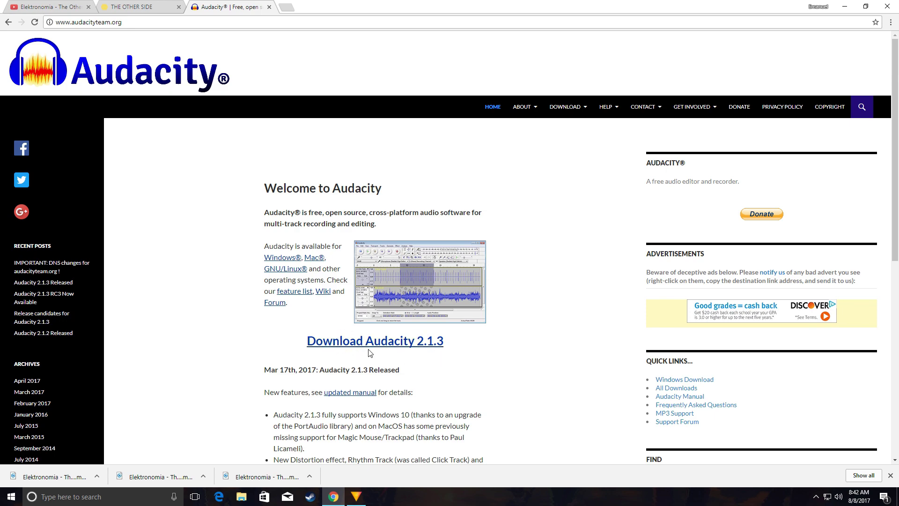
click(845, 6)
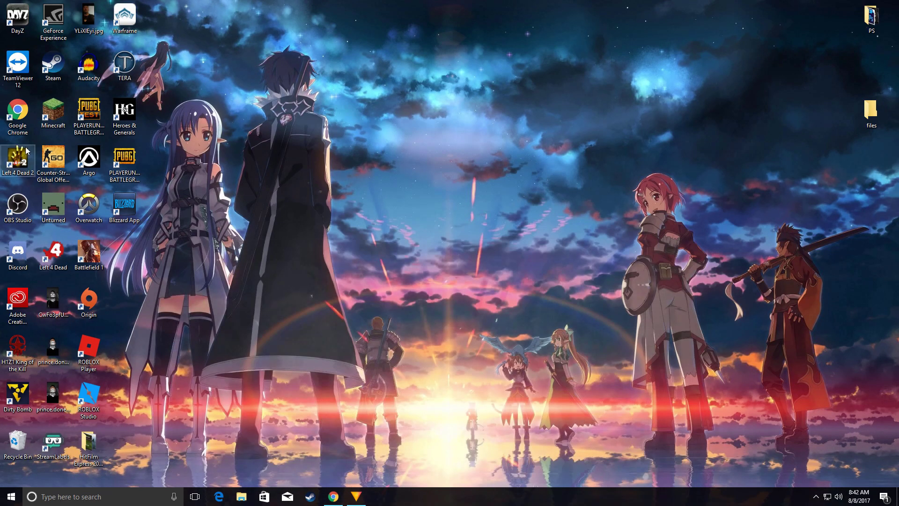
- Launch Audacity and import a copy of The Other Side WAV file
double_click(89, 66)
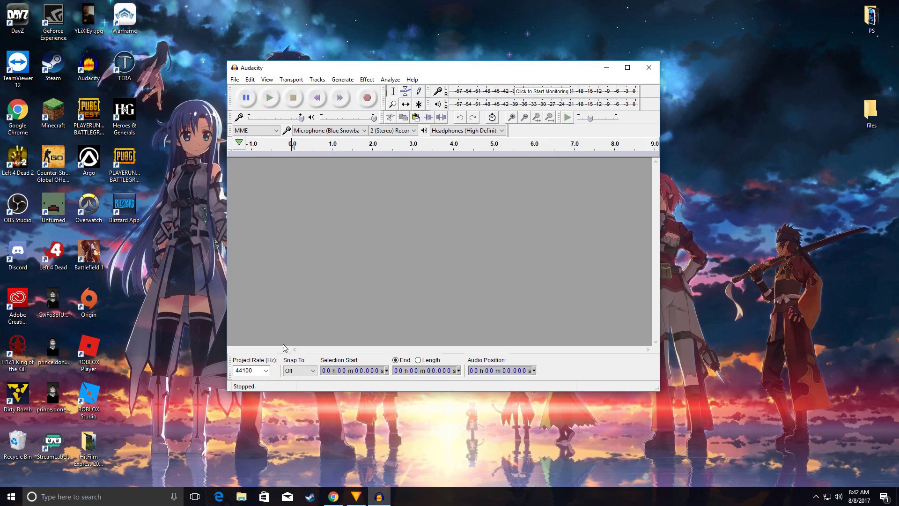
click(241, 496)
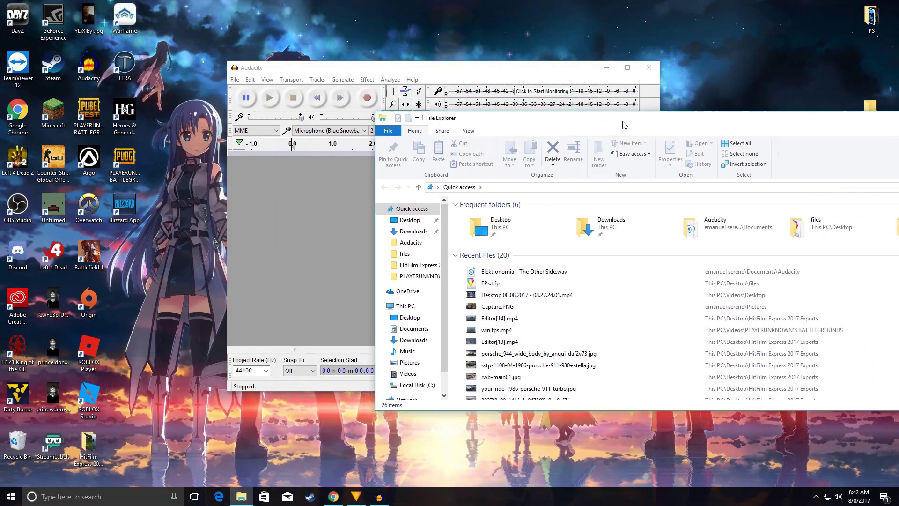
drag(372, 62, 649, 134)
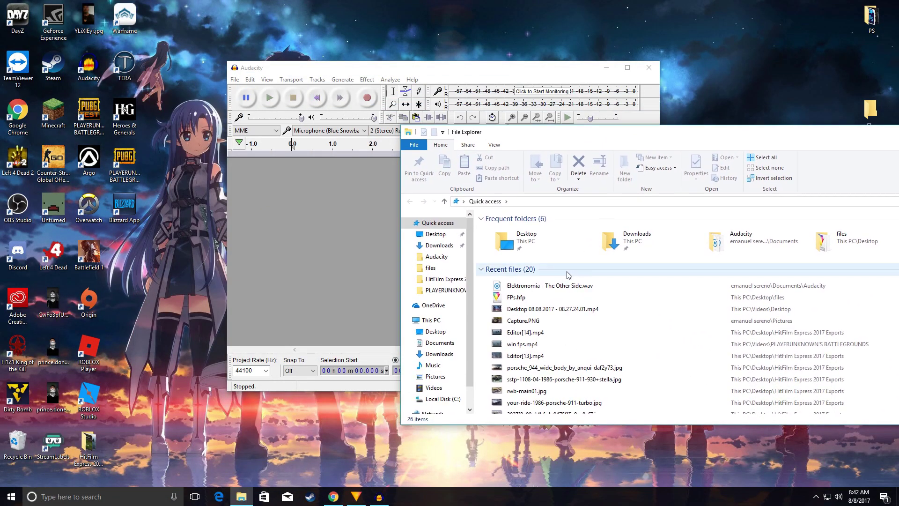
drag(541, 288, 282, 251)
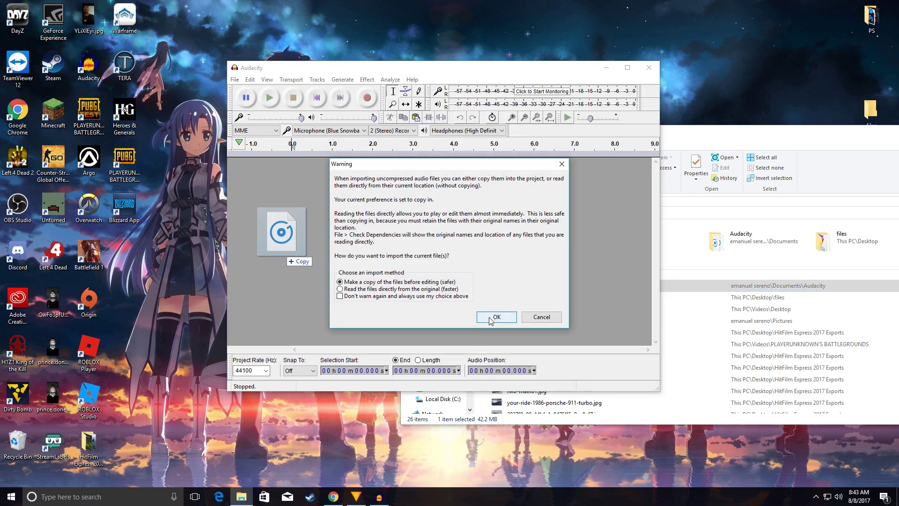
click(490, 319)
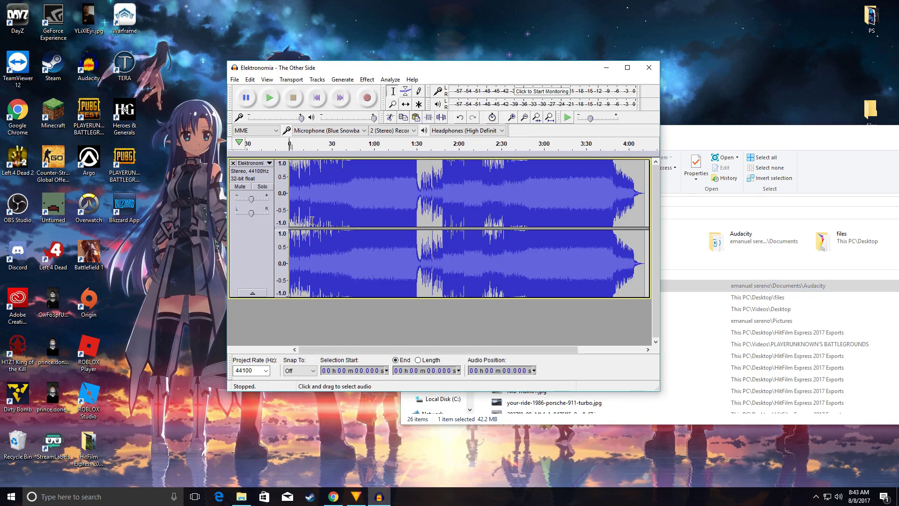
- Quit Audacity without saving, close the file window, and relaunch Audacity
click(235, 80)
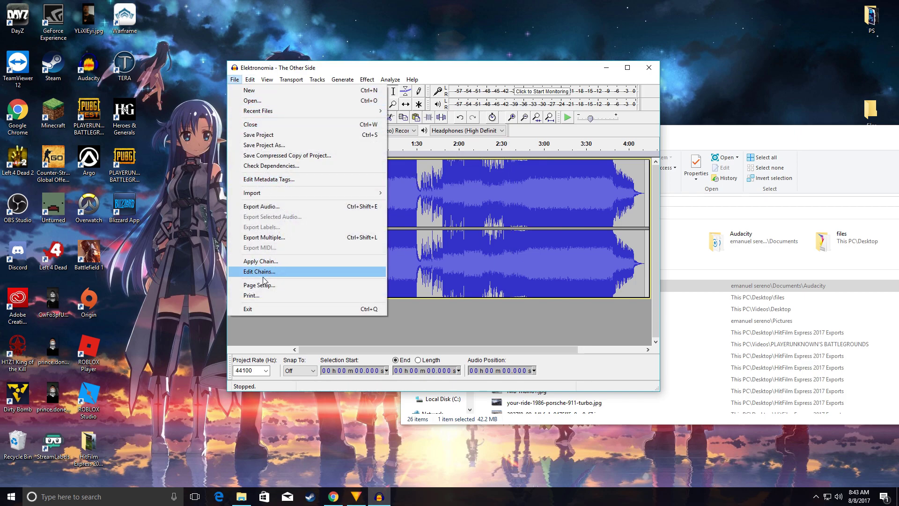
click(648, 68)
click(425, 225)
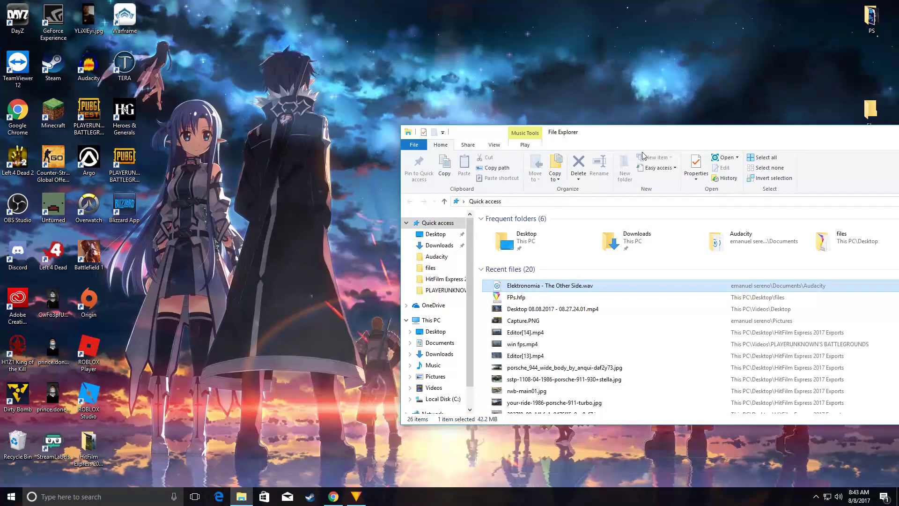
drag(611, 133, 624, 115)
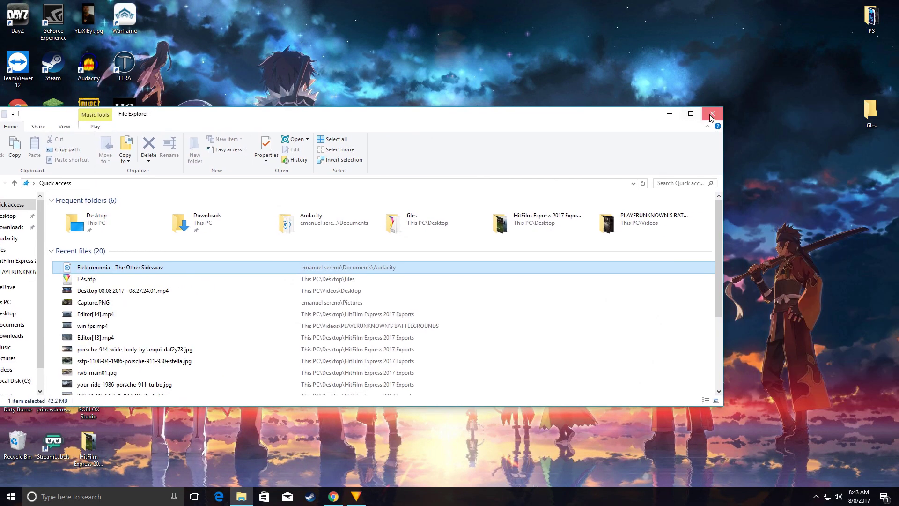
click(711, 113)
double_click(90, 69)
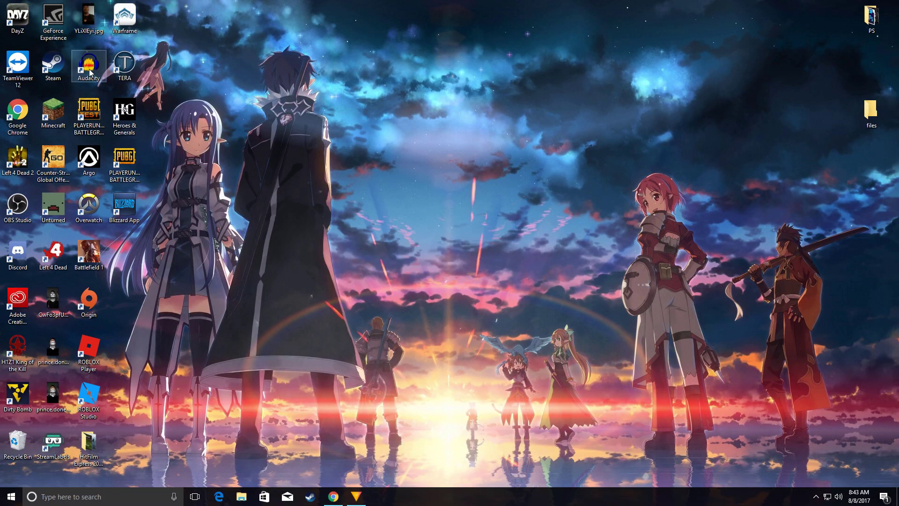
- Arrange Audacity and Chrome, and show the downloaded song in its Downloads folder
drag(405, 70, 341, 50)
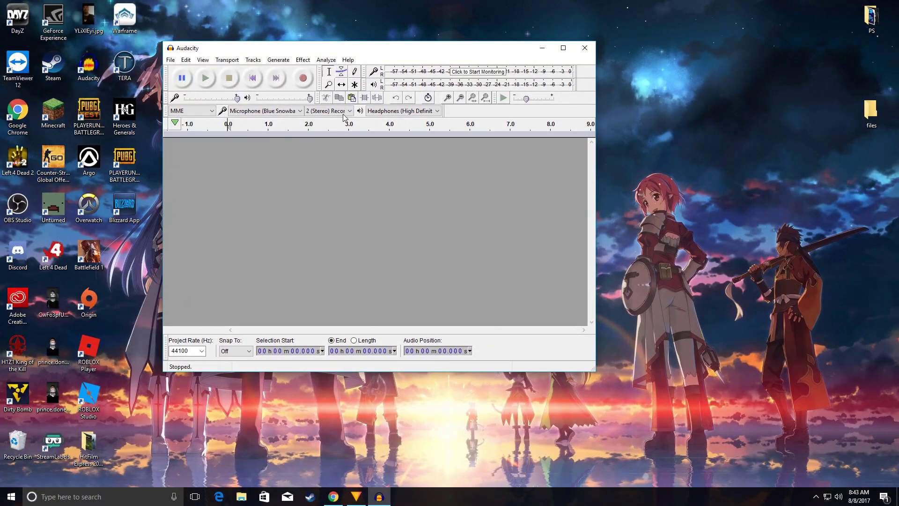
click(333, 496)
drag(333, 10, 622, 82)
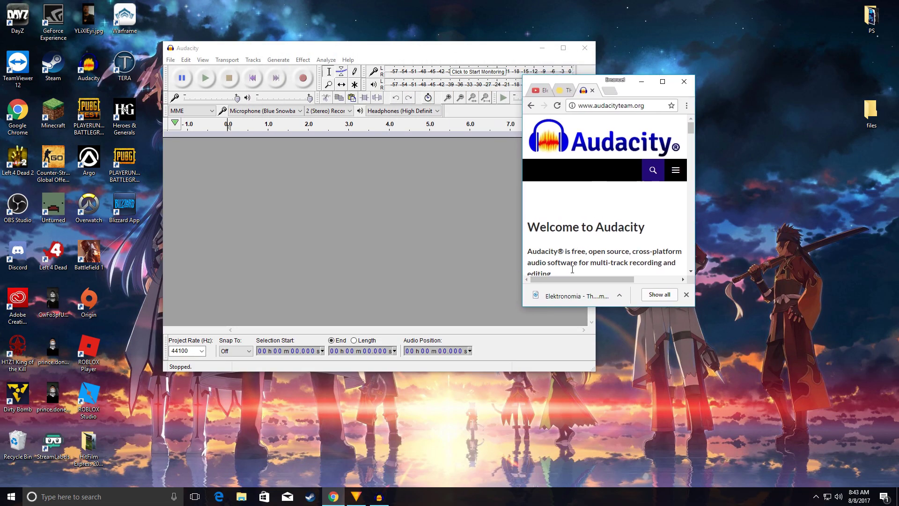
click(619, 295)
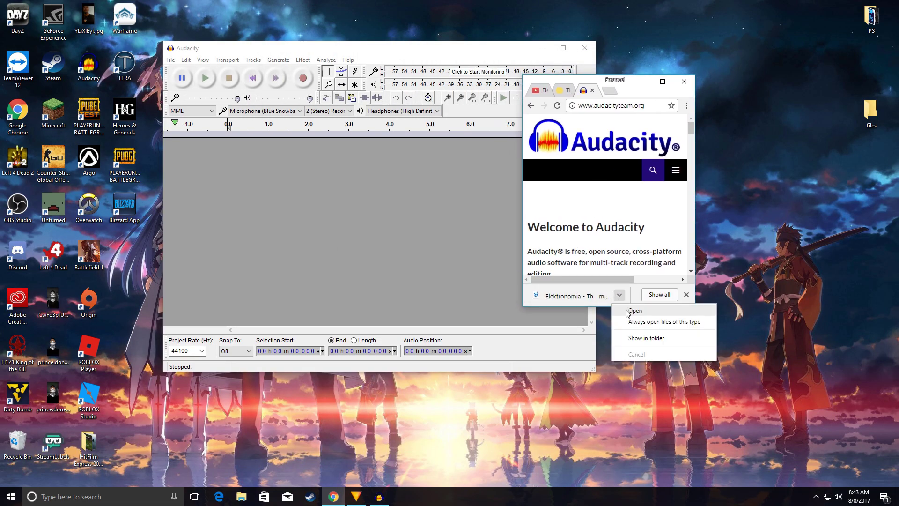
click(631, 339)
drag(328, 117, 632, 112)
- Import the Elektronomia MP3 into Audacity and close the Downloads folder and browser
drag(541, 358, 277, 244)
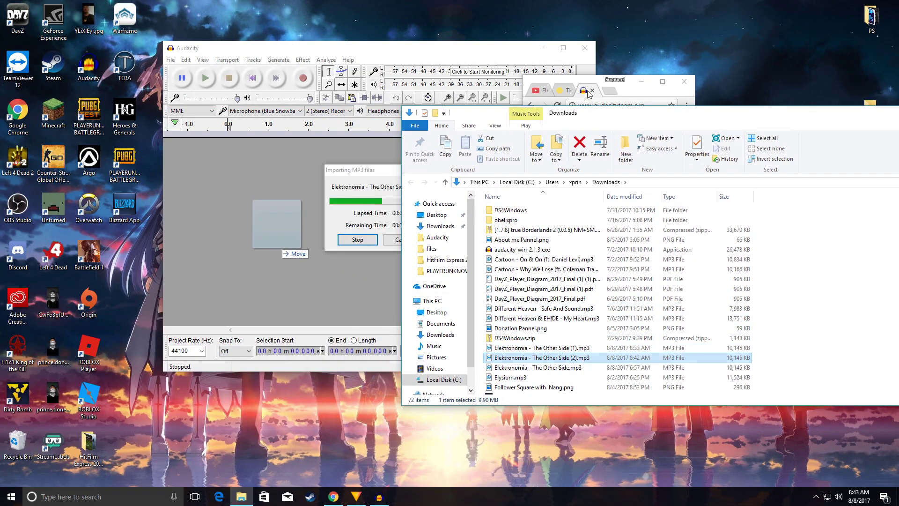
drag(787, 112, 513, 118)
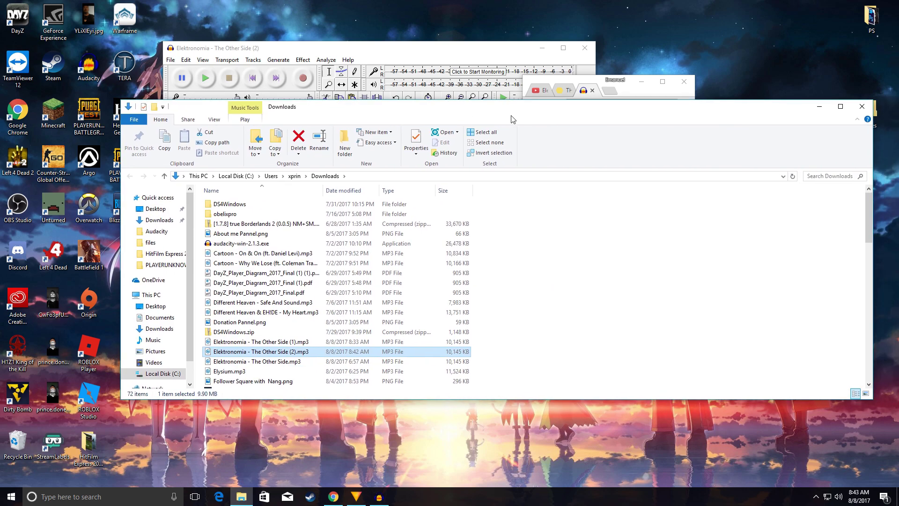
click(865, 108)
click(862, 107)
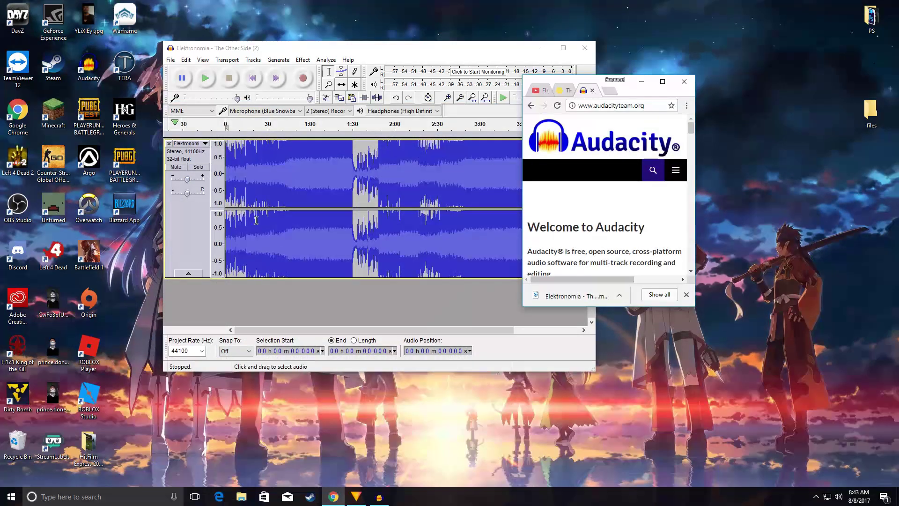
click(684, 85)
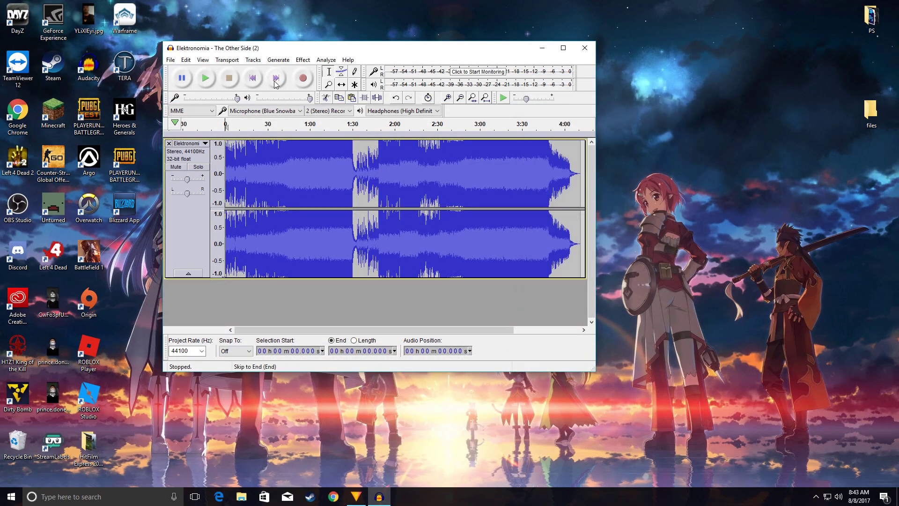
- Export the song as an audio file with its metadata, then close Audacity unsaved
click(170, 61)
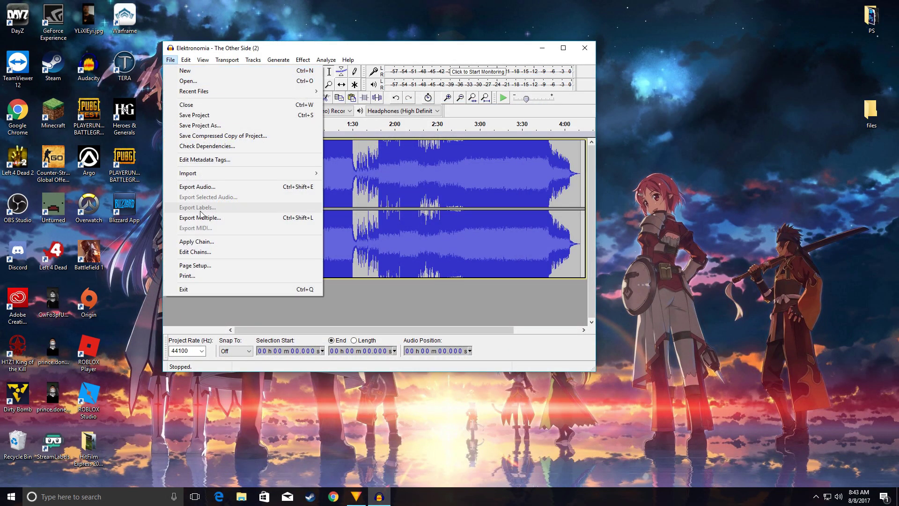
click(201, 190)
click(405, 238)
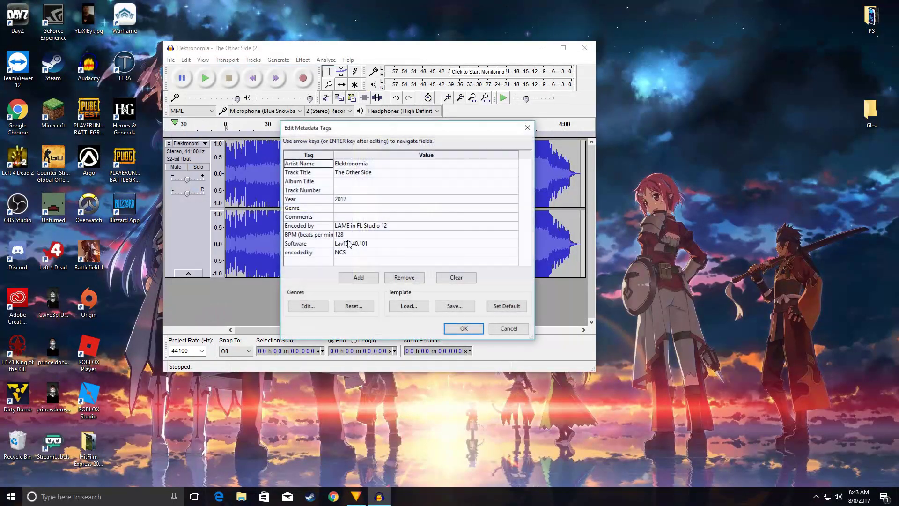
click(461, 326)
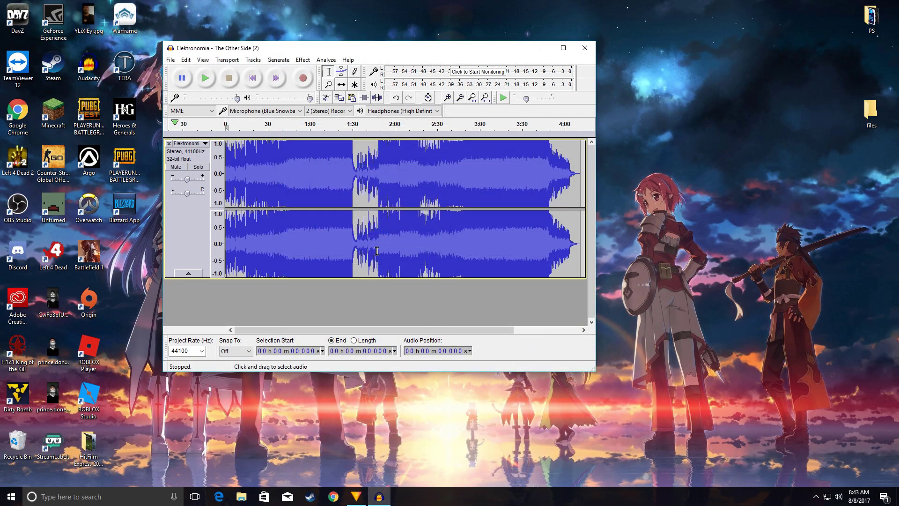
click(585, 48)
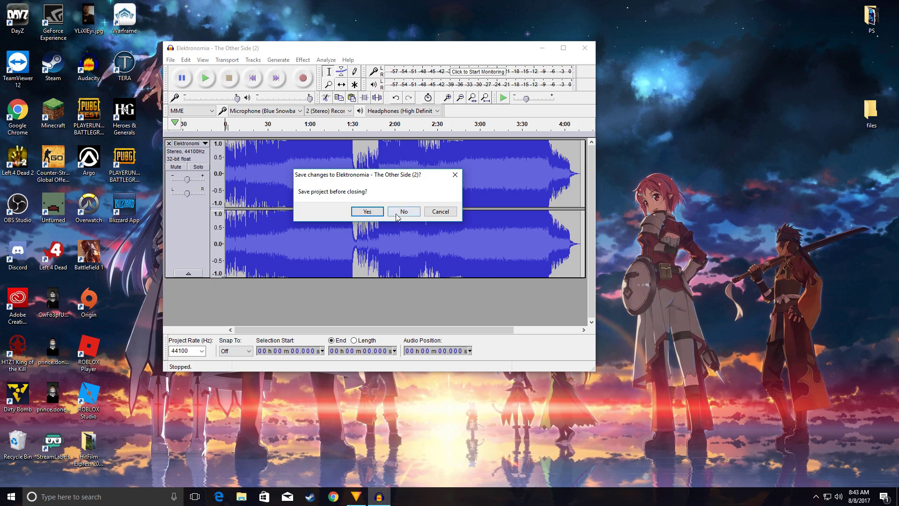
click(360, 212)
click(356, 497)
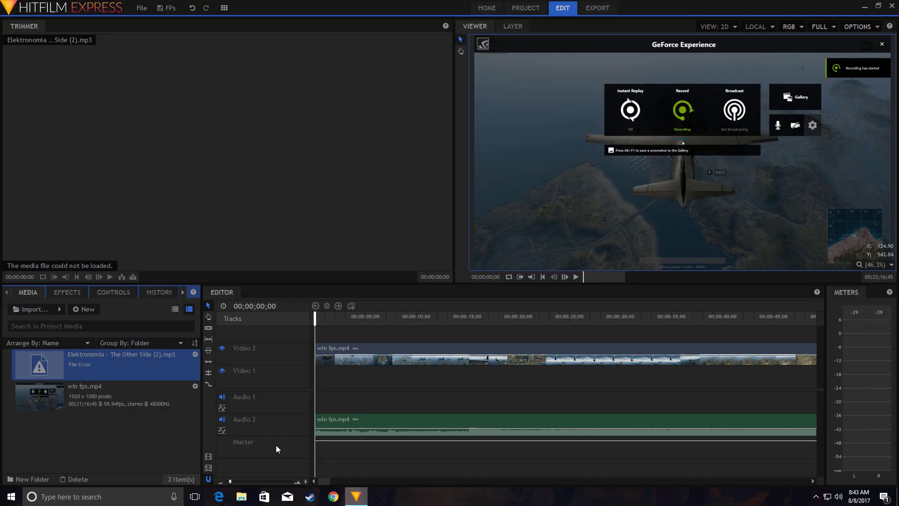
- Import 'Elektronomia - The Other Side (2).wav' from the Audacity folder and place it on Audio 1
click(40, 309)
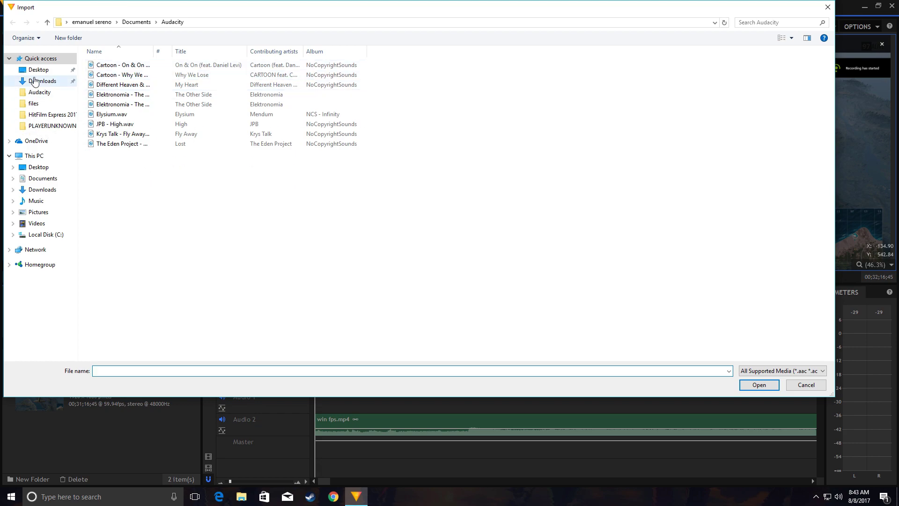
click(40, 92)
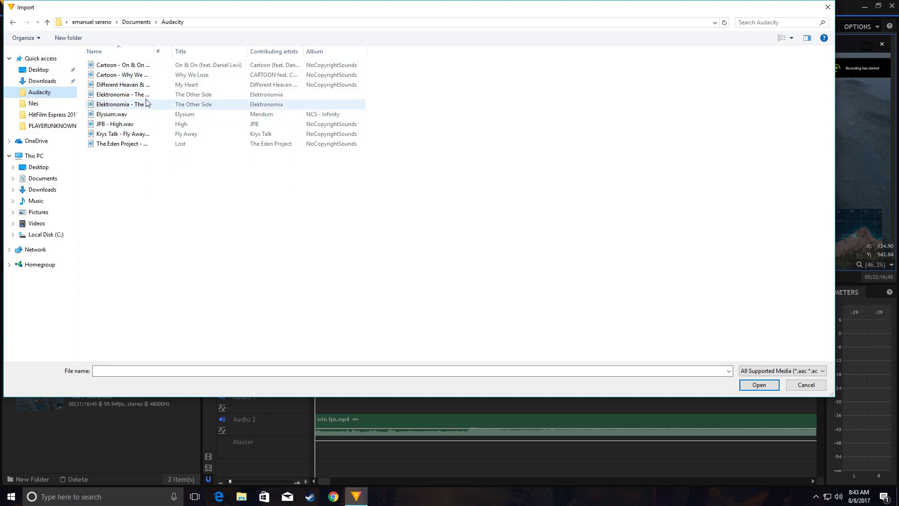
click(182, 94)
click(759, 385)
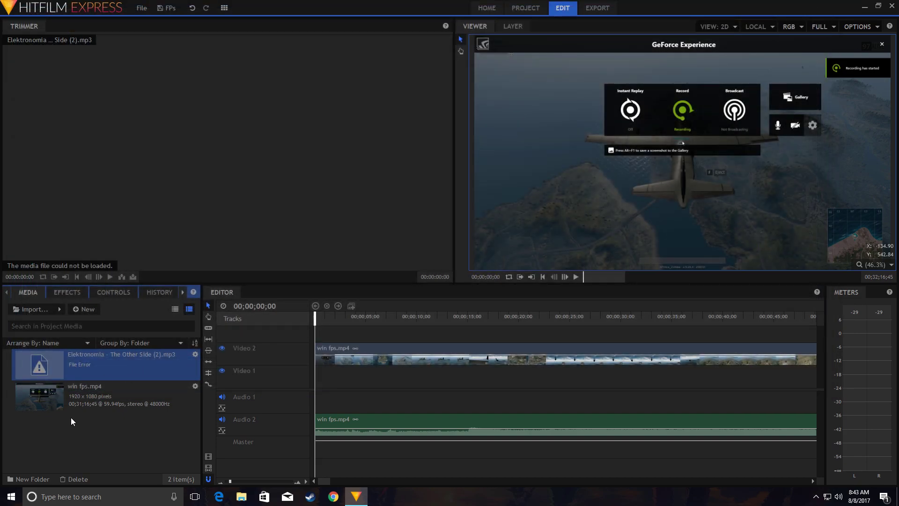
mouse_move(72, 397)
mouse_down()
mouse_move(324, 398)
mouse_move(317, 400)
mouse_up()
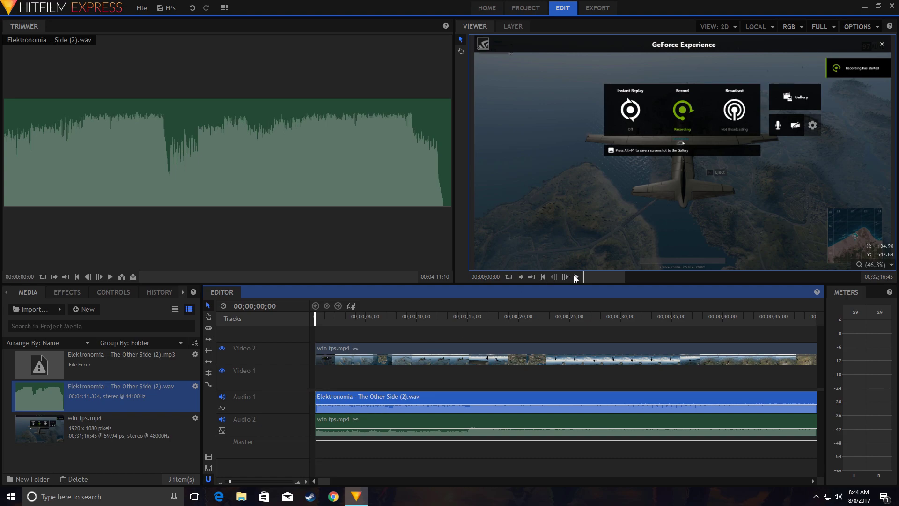
- Play the timeline from near the start to preview the gameplay with the Elektronomia music
click(575, 276)
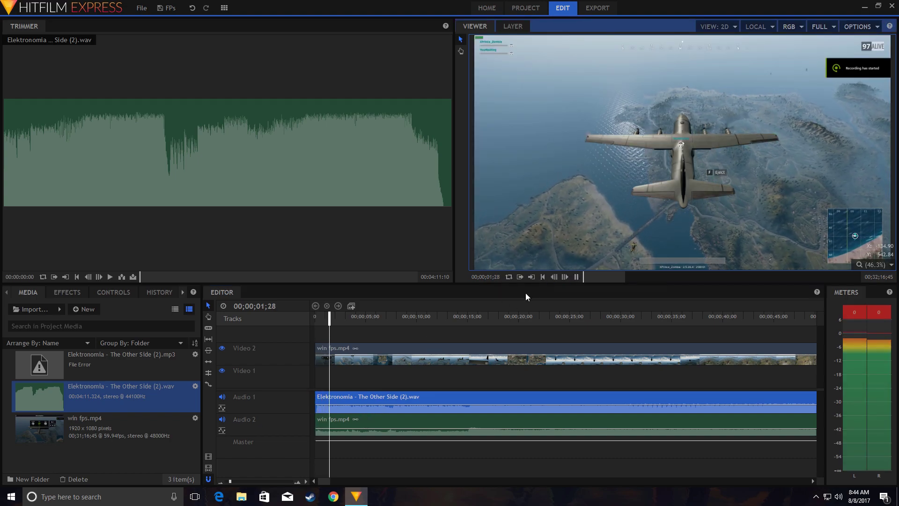
drag(330, 317, 314, 322)
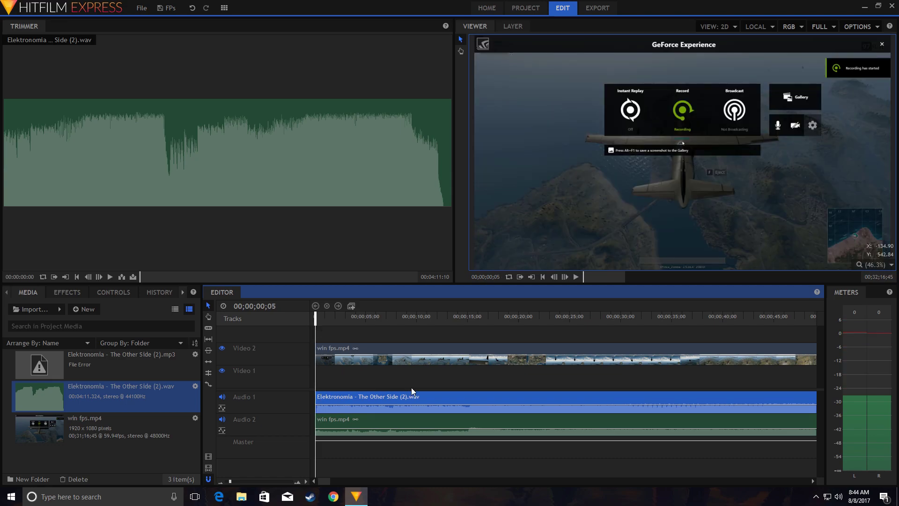
click(349, 408)
click(566, 276)
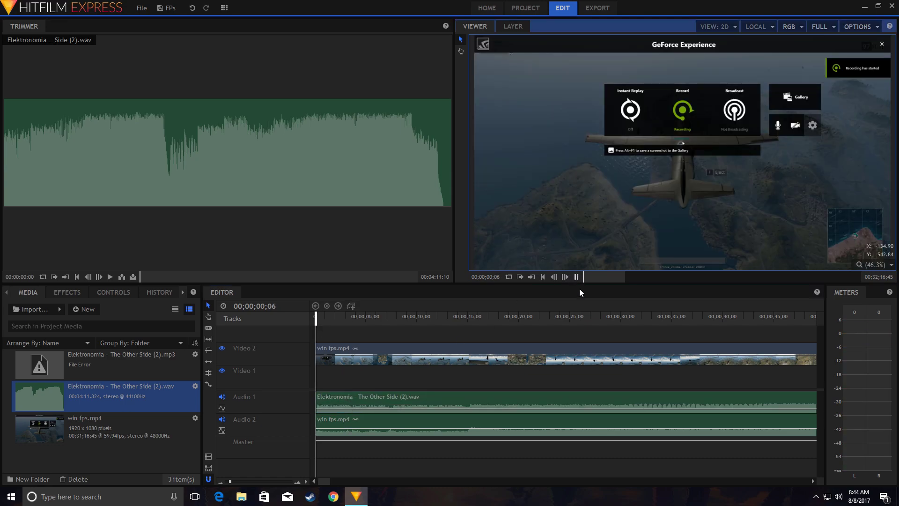
drag(479, 408, 480, 404)
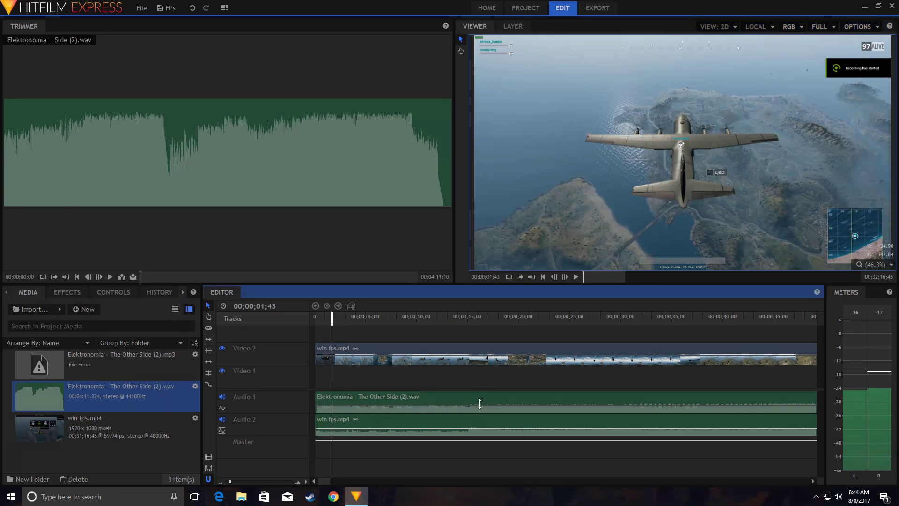
click(576, 276)
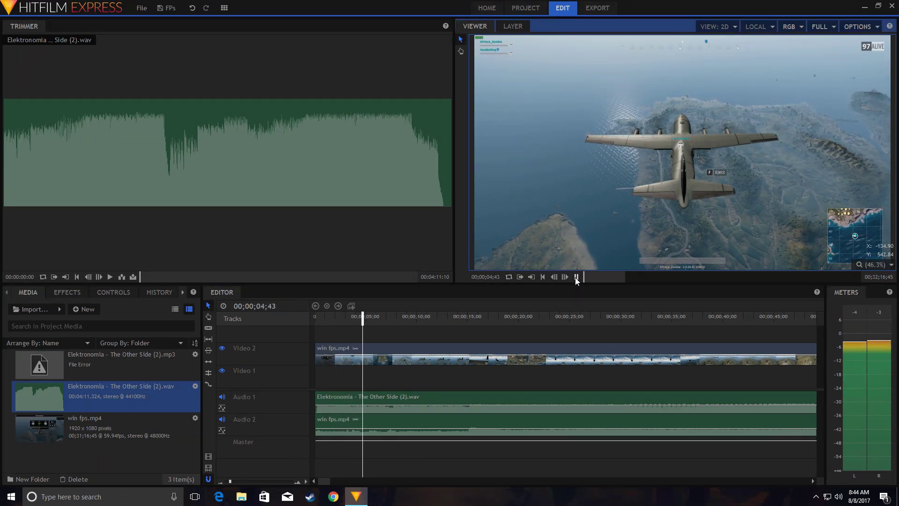
click(575, 277)
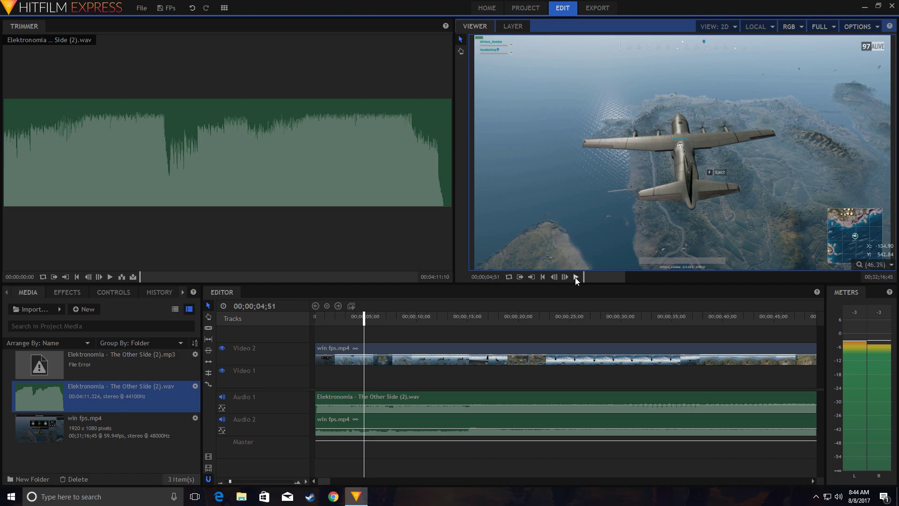